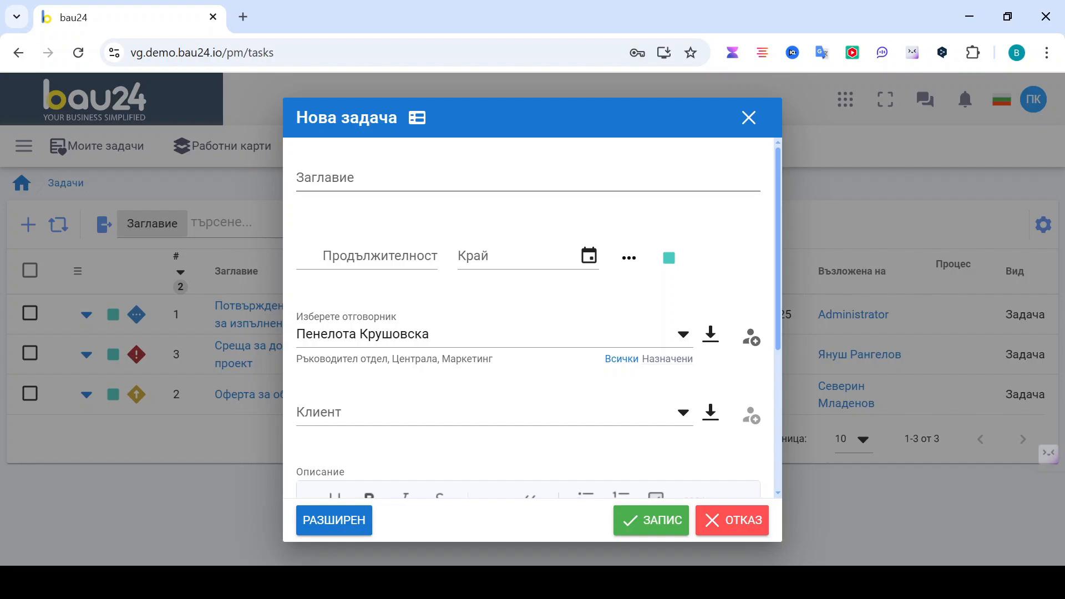
# - Look through the fields of the simple new task form and switch it to the extended version
pyautogui.scroll(-1, 528, 318)
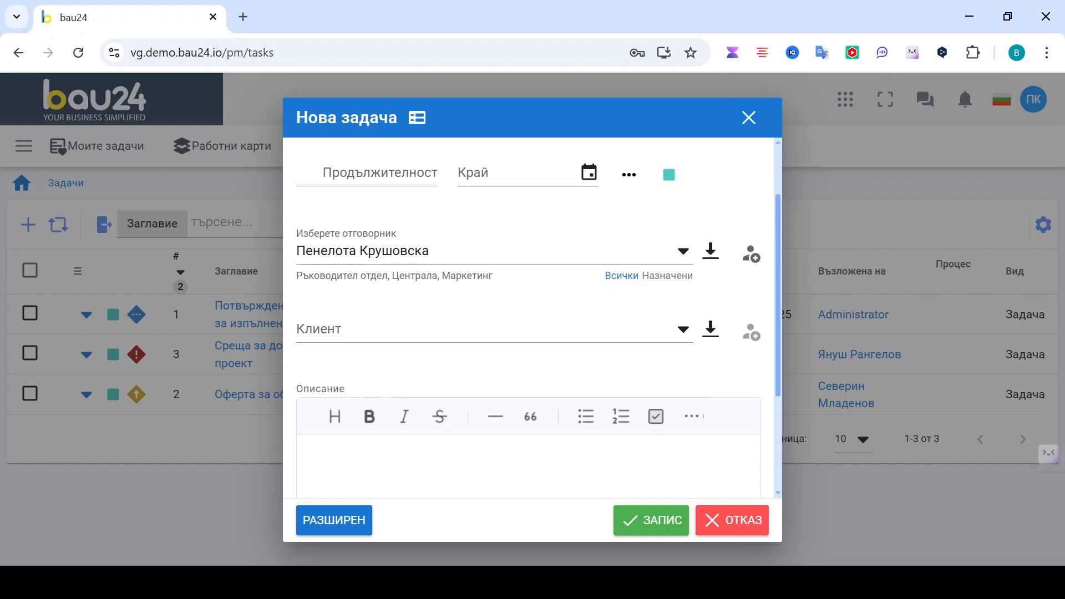
pyautogui.scroll(-1, 528, 317)
pyautogui.scroll(-1, 528, 318)
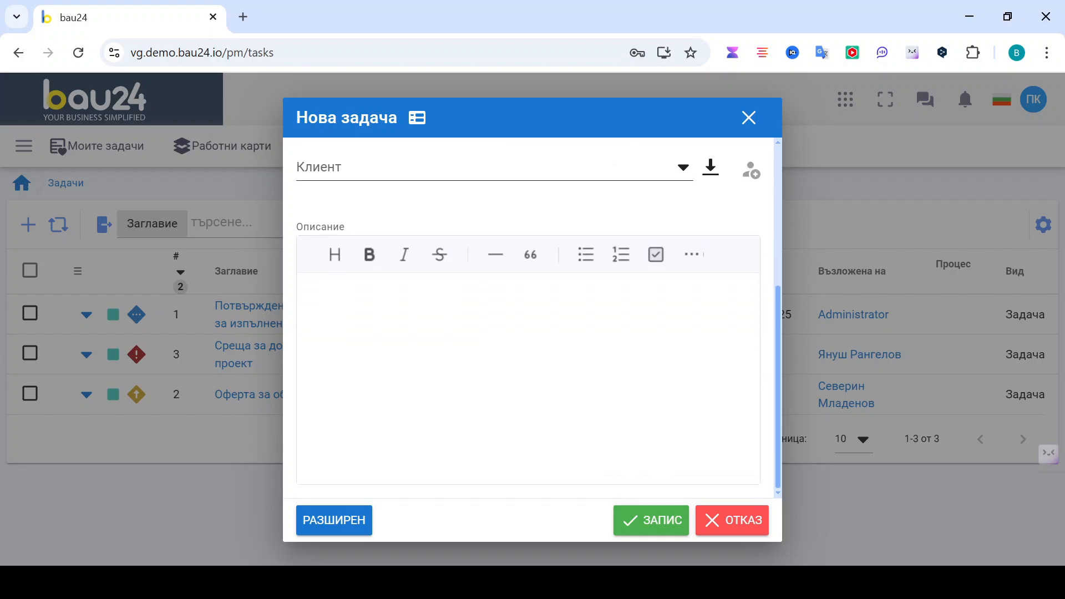
pyautogui.click(338, 527)
pyautogui.scroll(3, 311, 384)
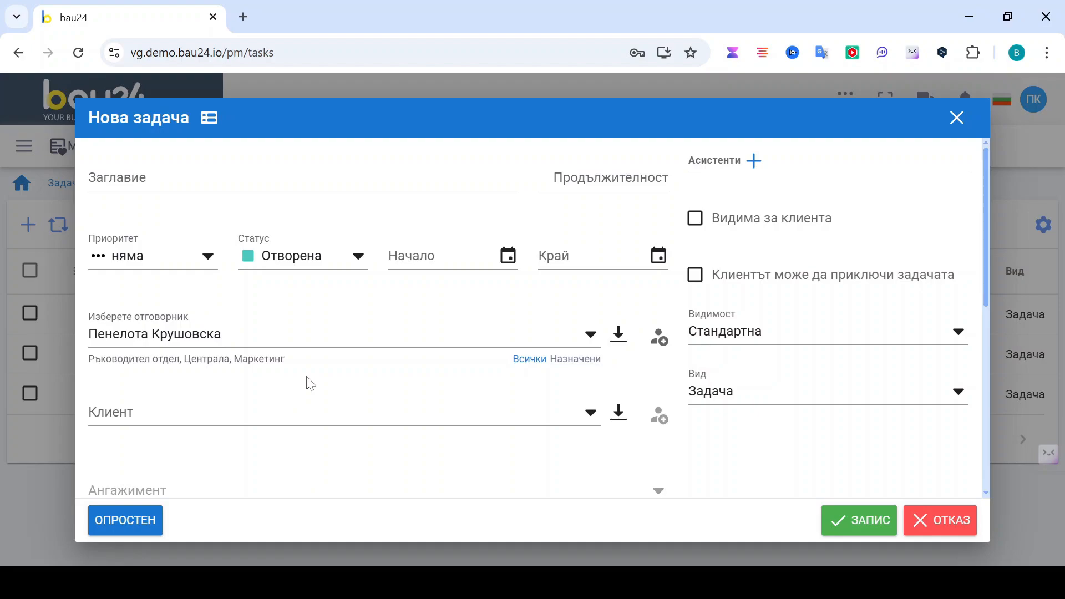
pyautogui.scroll(-2, 311, 384)
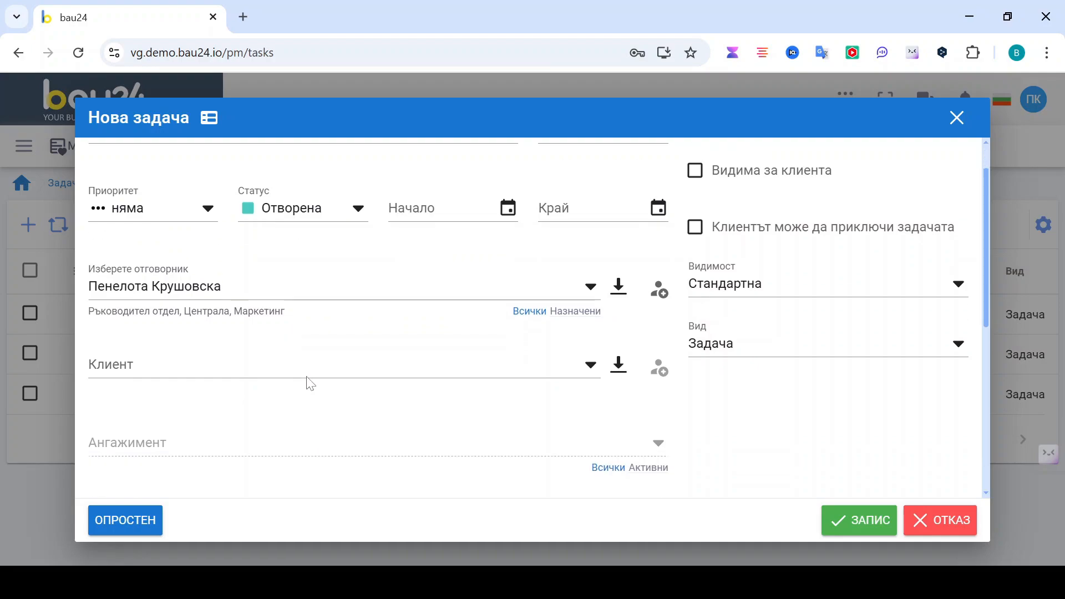
pyautogui.click(144, 524)
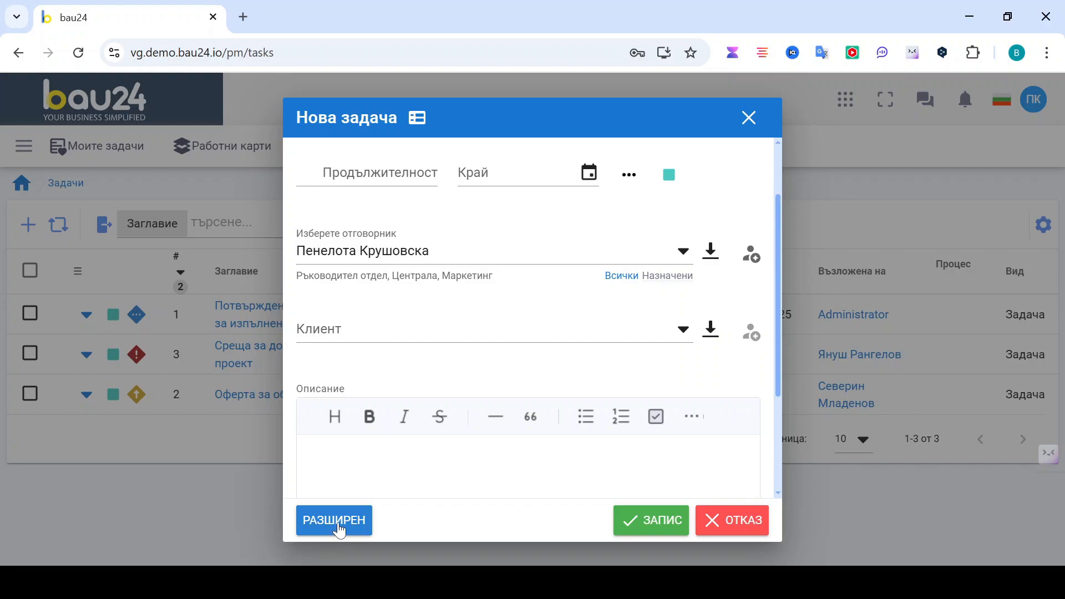
pyautogui.click(337, 530)
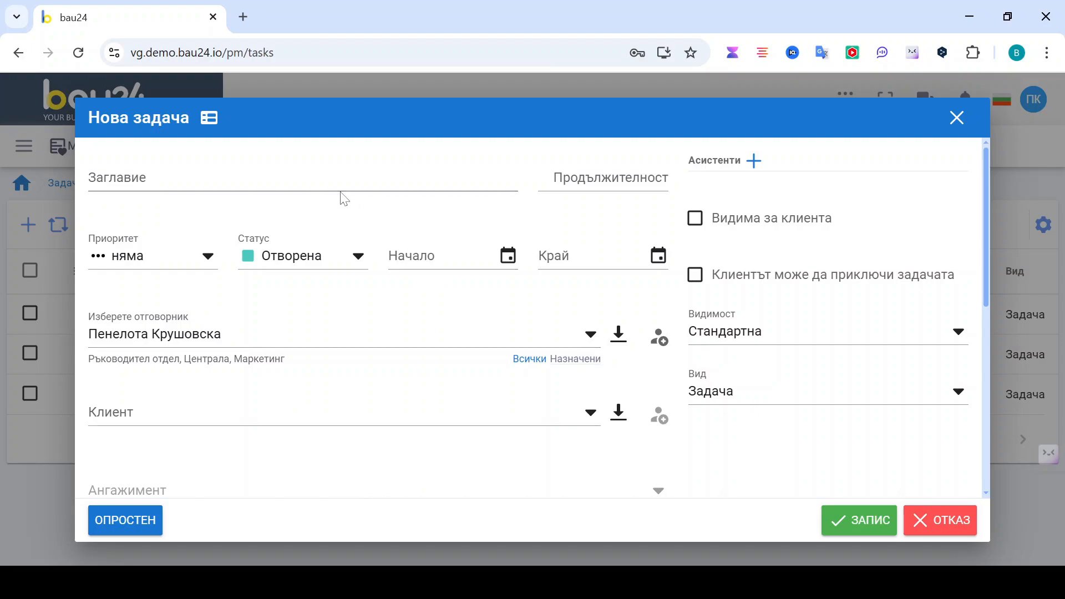
# - Title the new task "Оферта за обслужване" and set its duration to 2:00
pyautogui.click(145, 179)
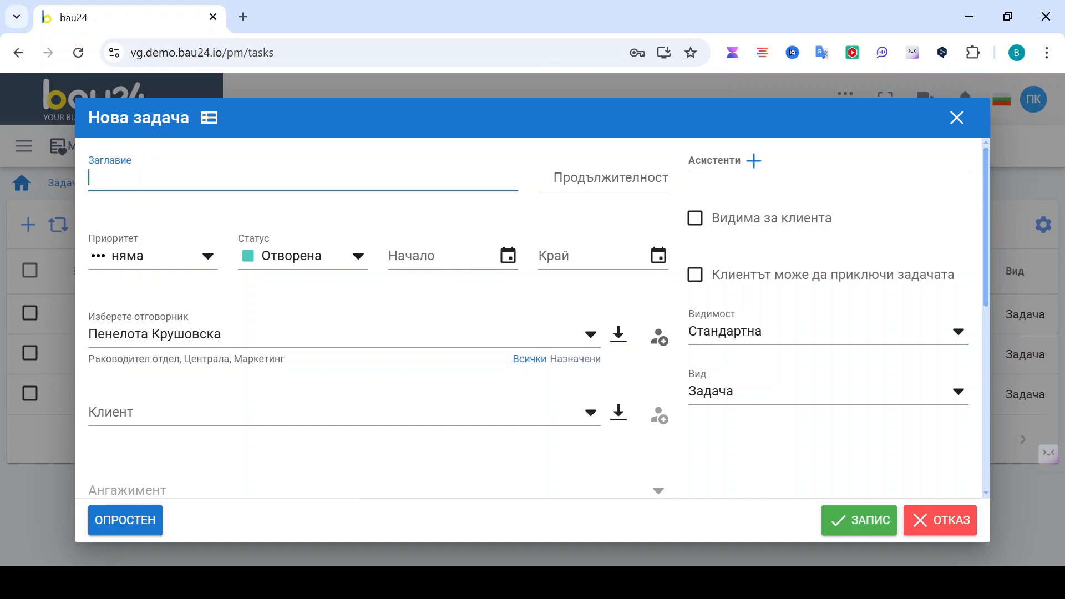
pyautogui.write('Оферта за обслужван')
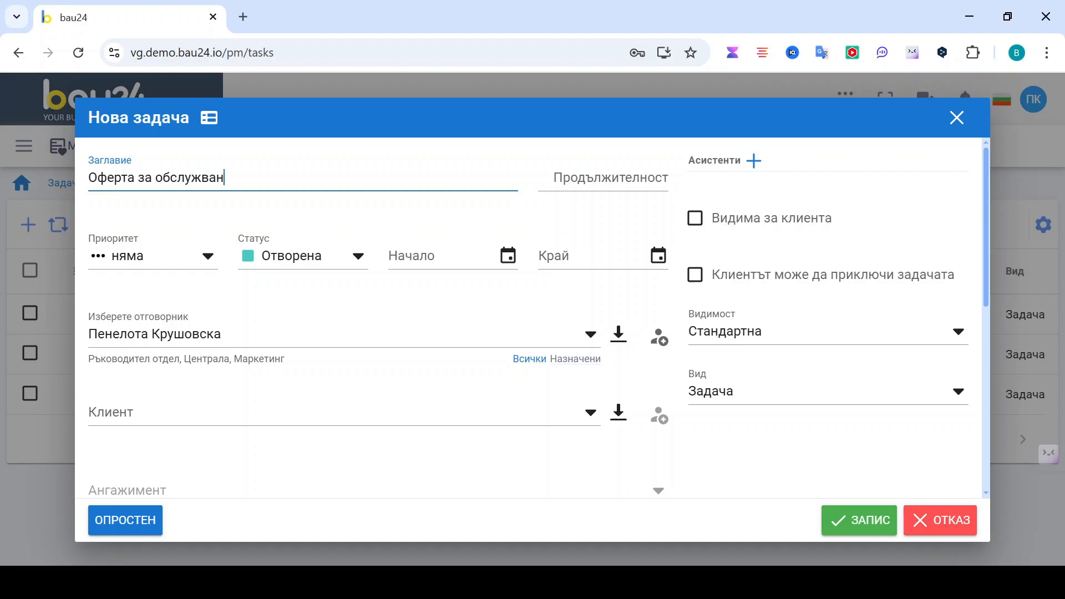
pyautogui.write('е')
pyautogui.click(560, 182)
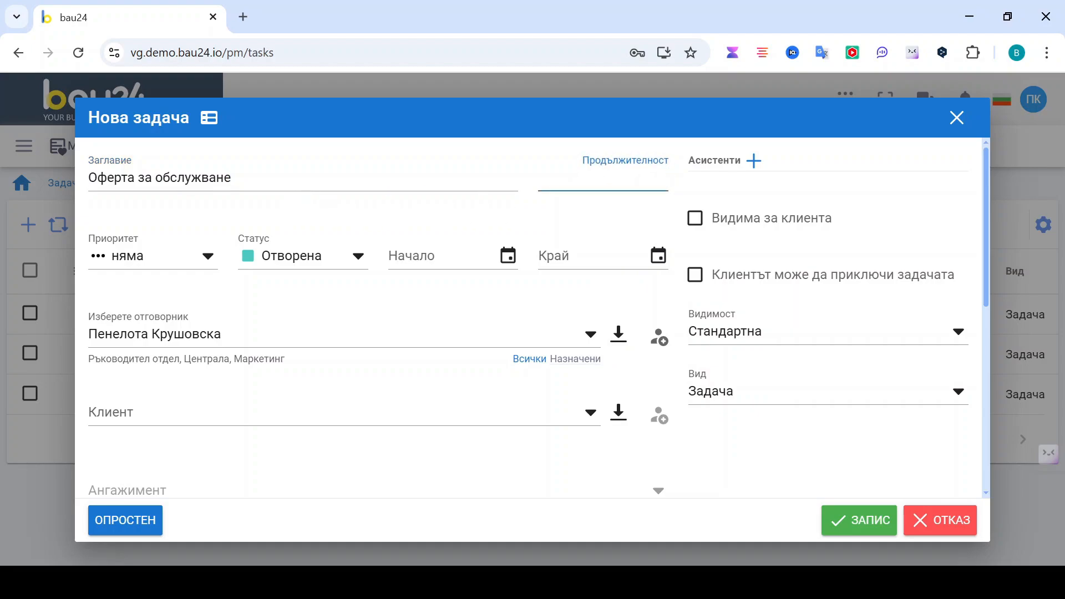
pyautogui.write('2')
pyautogui.click(615, 216)
# - Set the task's priority to Висок and look through the available statuses, leaving Отворена selected
pyautogui.click(159, 257)
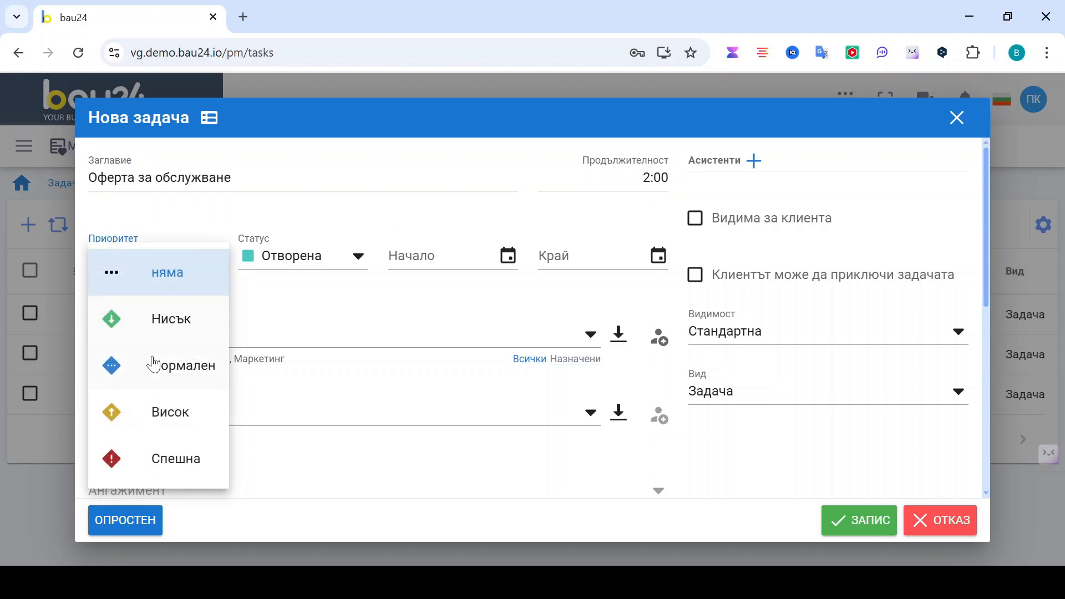
pyautogui.click(169, 416)
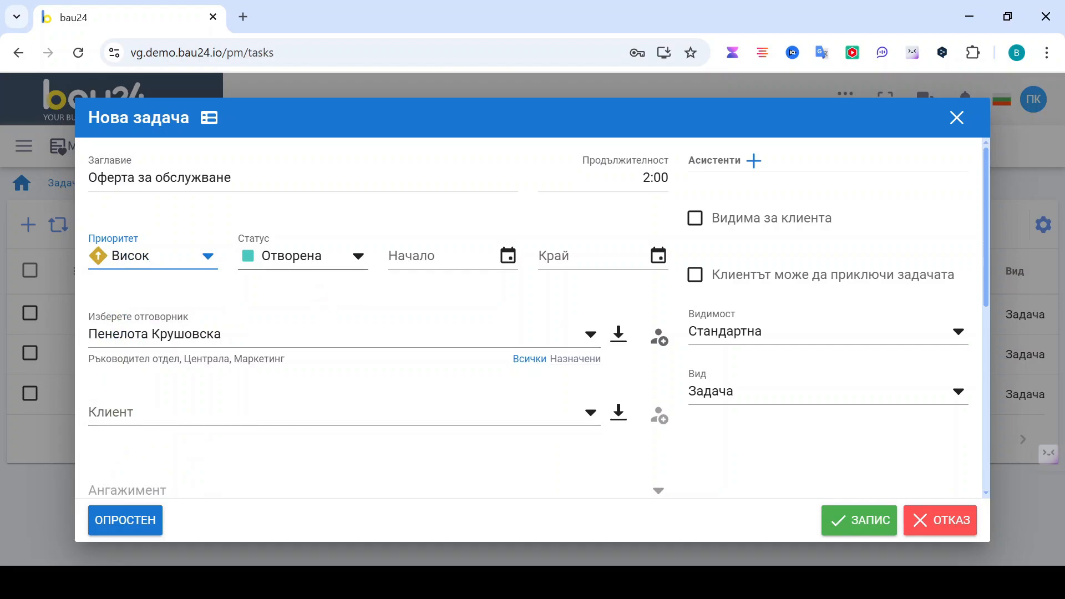
pyautogui.click(355, 258)
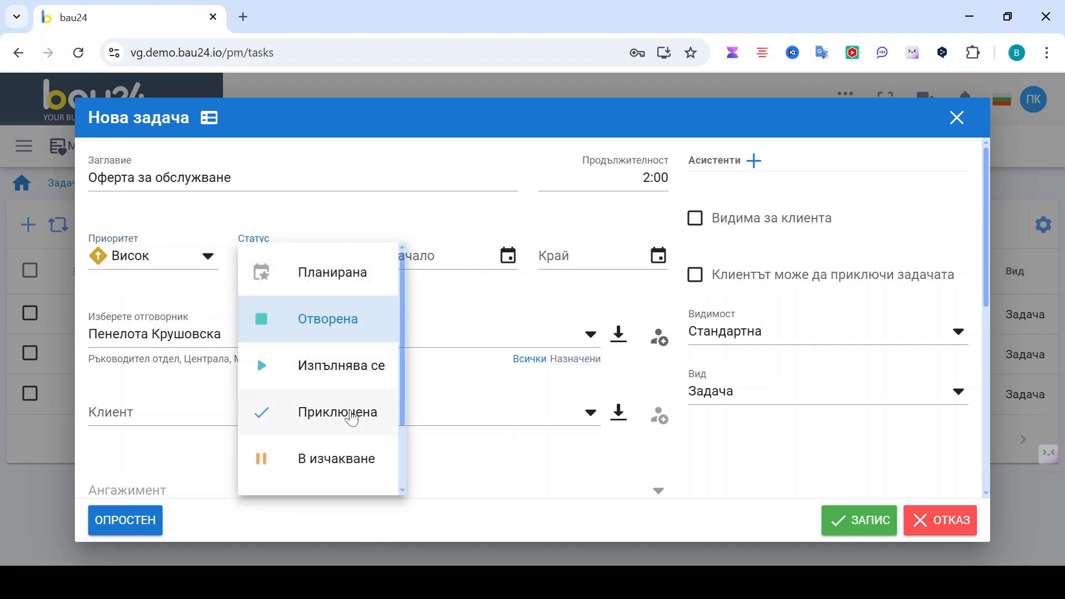
pyautogui.scroll(-2, 327, 344)
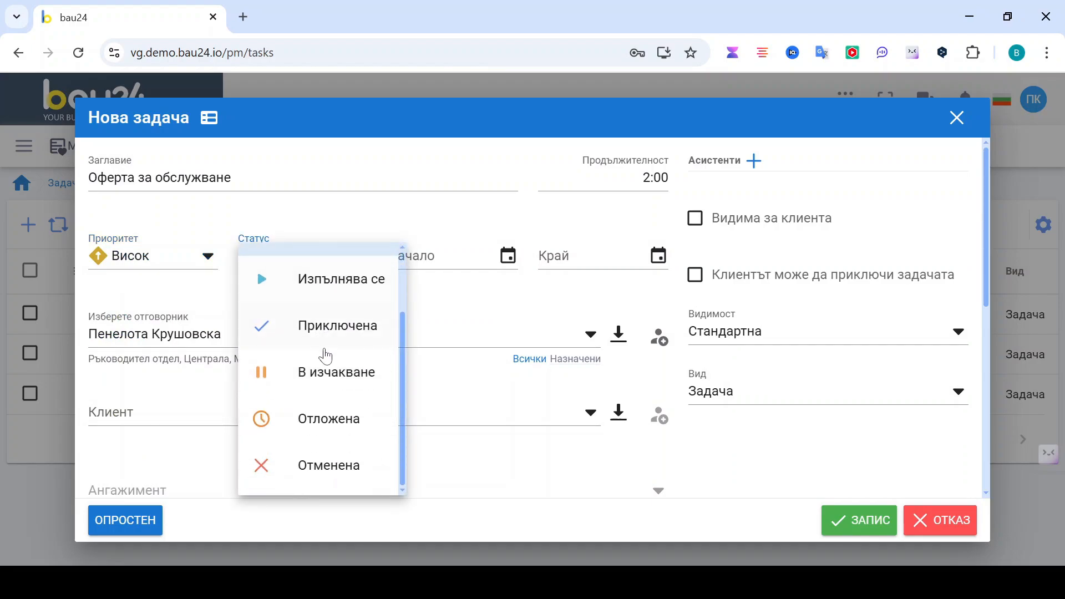
pyautogui.scroll(2, 326, 356)
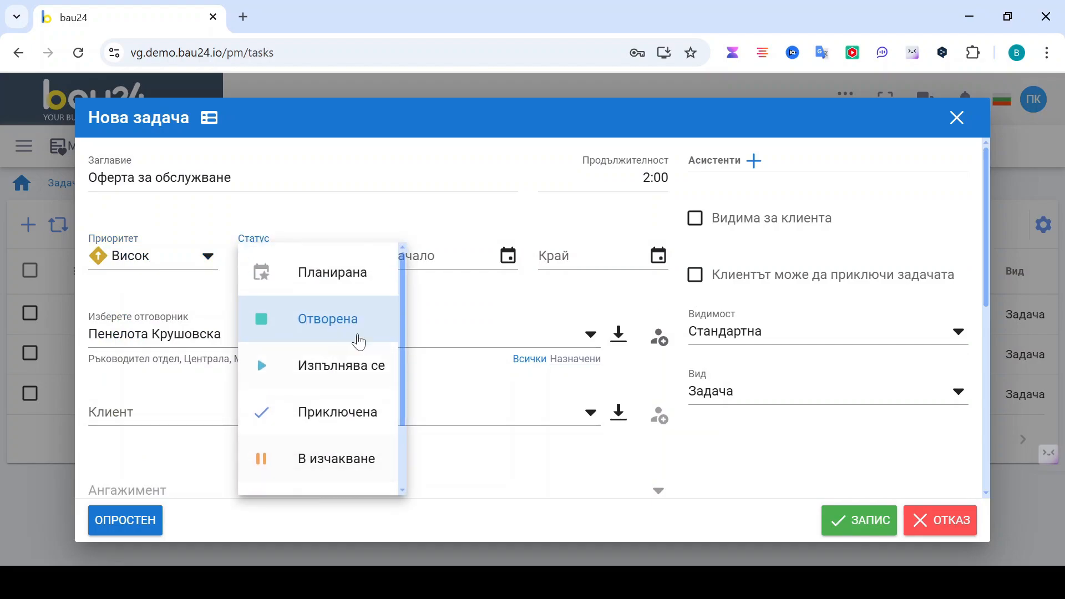
pyautogui.click(416, 314)
# - Set the task's start date to 17.03.2025 and its end date to 19.03.2025
pyautogui.click(508, 255)
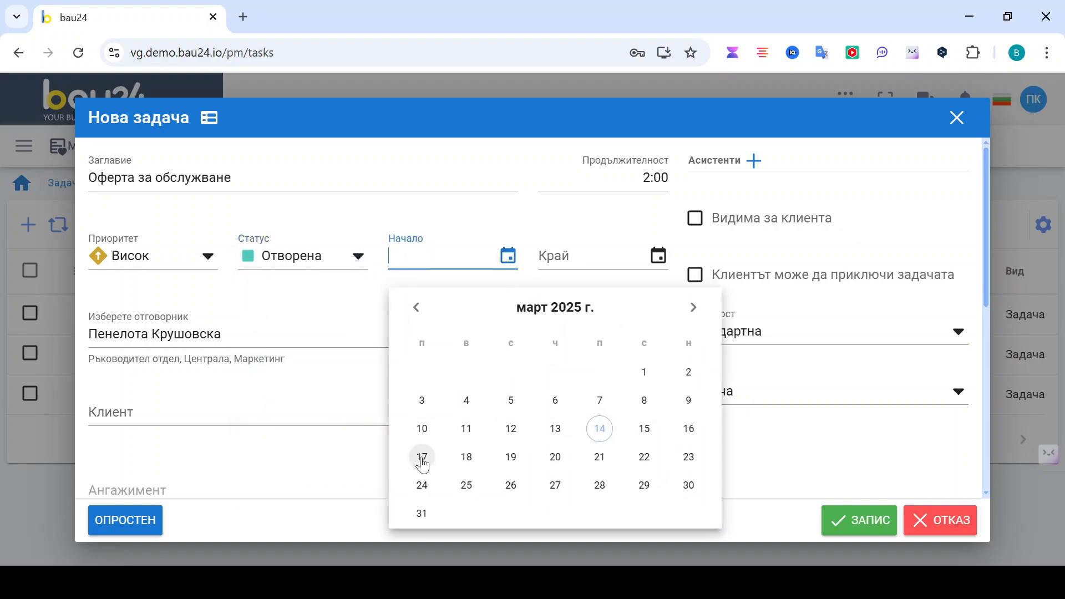
pyautogui.click(422, 460)
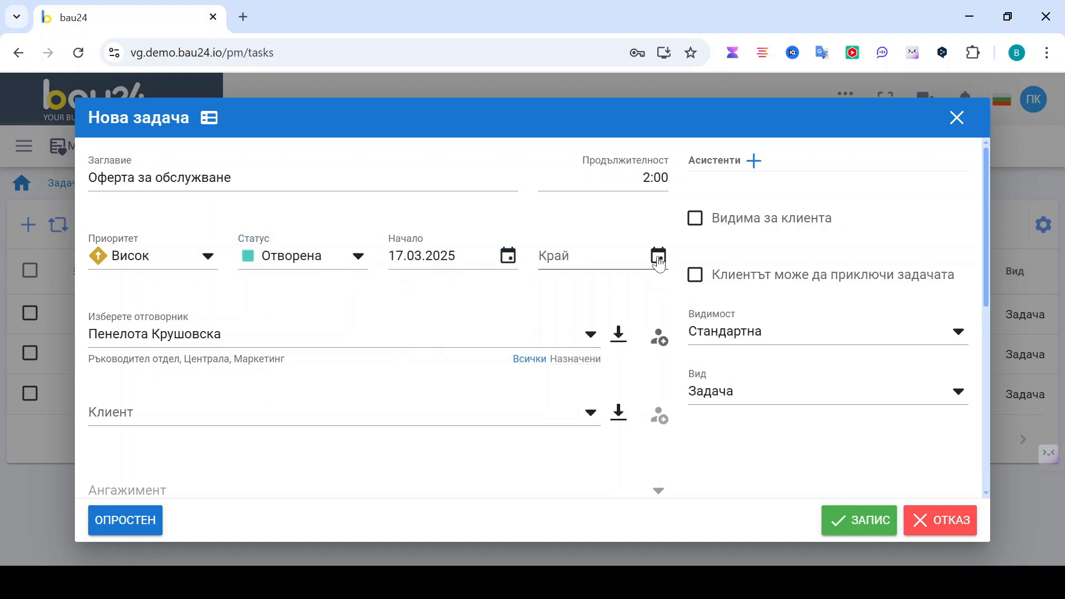
pyautogui.click(659, 263)
pyautogui.click(664, 462)
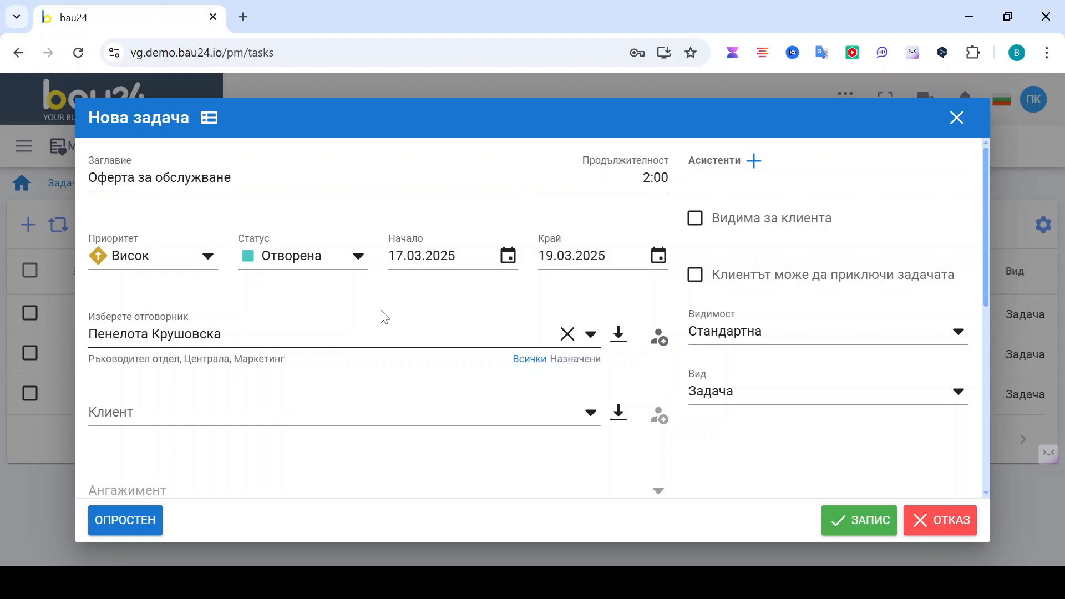
# - Examine the choices for the responsible employee and the options for assigning the task to a subcontractor, department or office
pyautogui.click(389, 333)
pyautogui.click(404, 389)
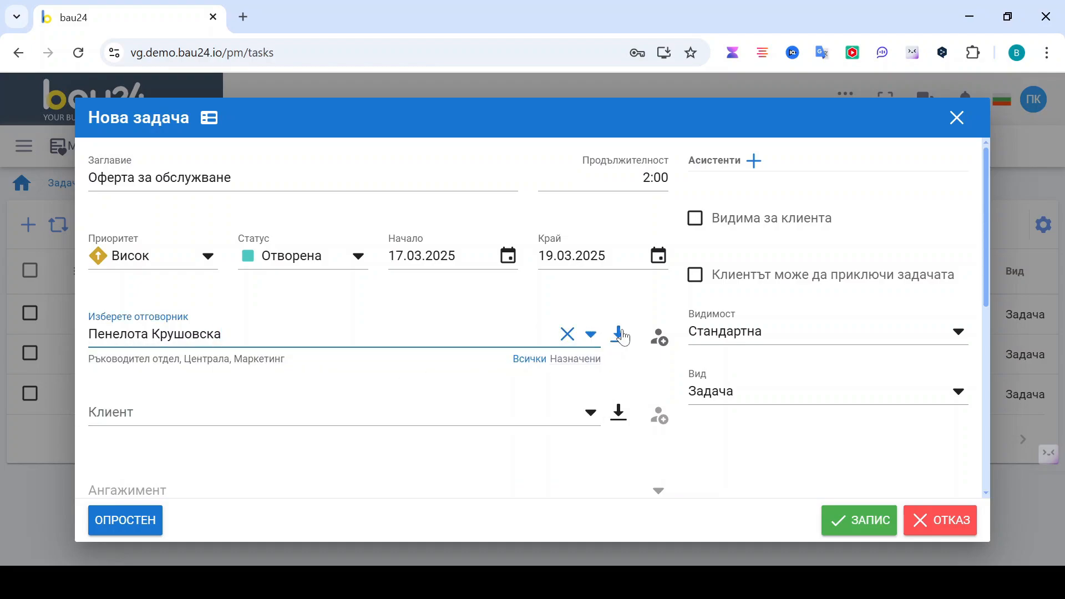
pyautogui.click(660, 339)
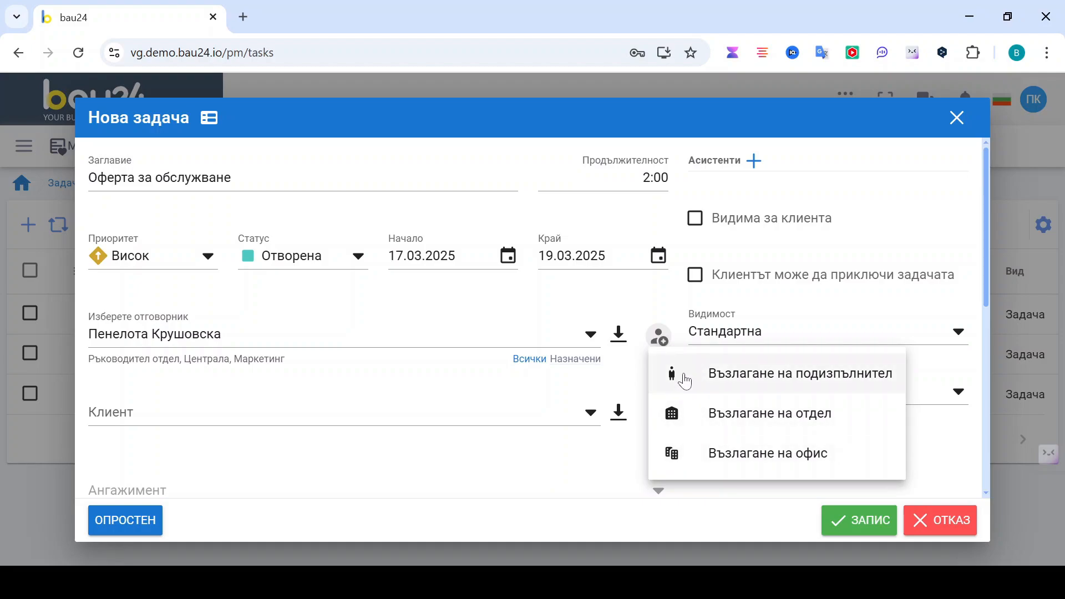
pyautogui.click(633, 372)
# - Select ИндуСтрийм АД as the client of the task
pyautogui.scroll(-3, 632, 369)
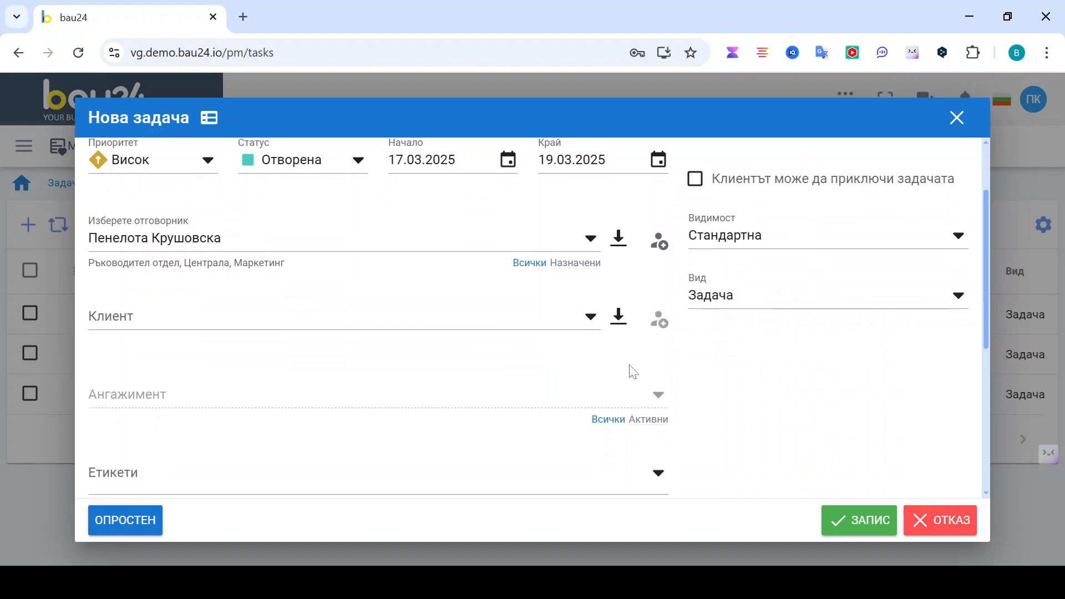
pyautogui.click(345, 246)
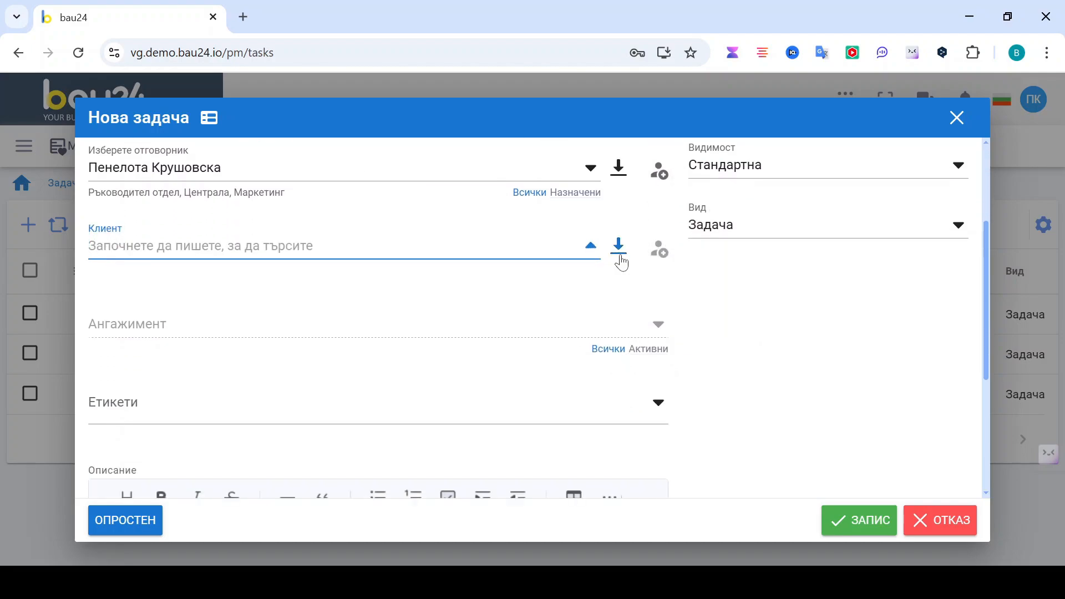
pyautogui.click(465, 293)
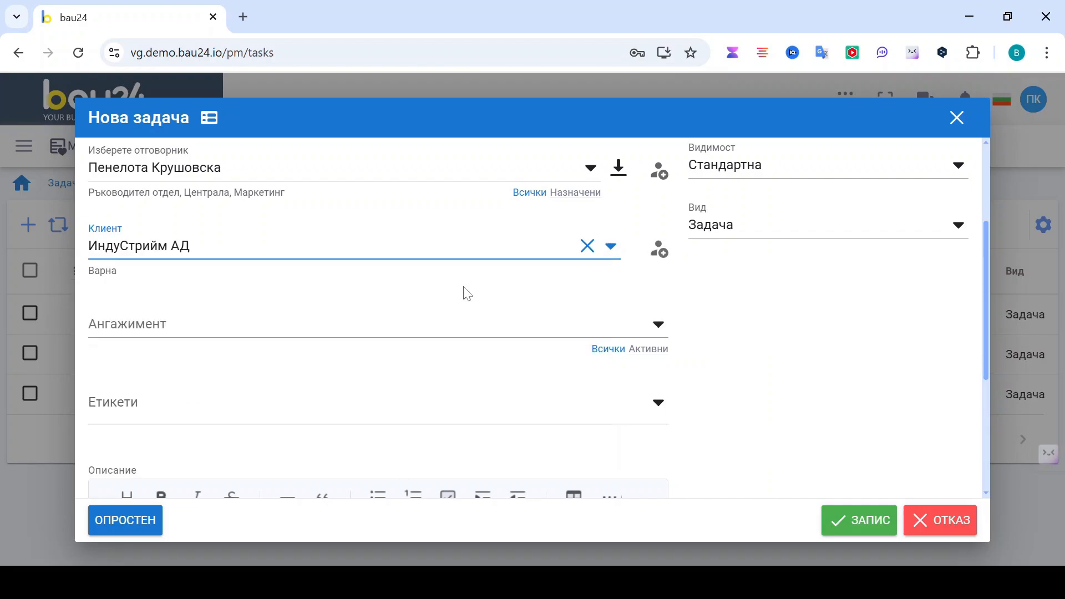
pyautogui.click(659, 250)
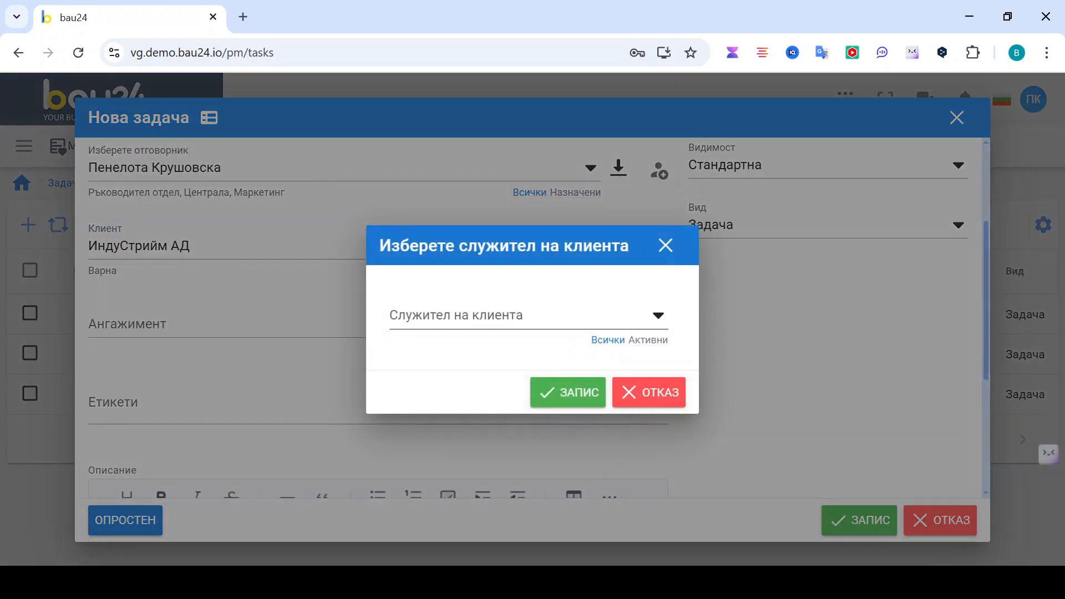
pyautogui.click(527, 315)
pyautogui.click(582, 363)
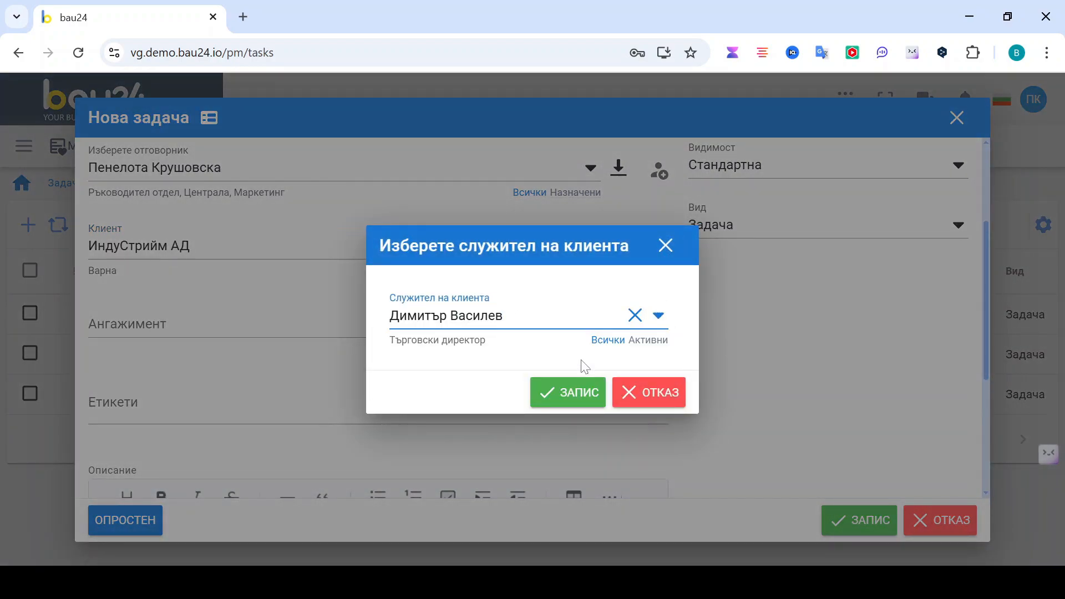
pyautogui.click(659, 392)
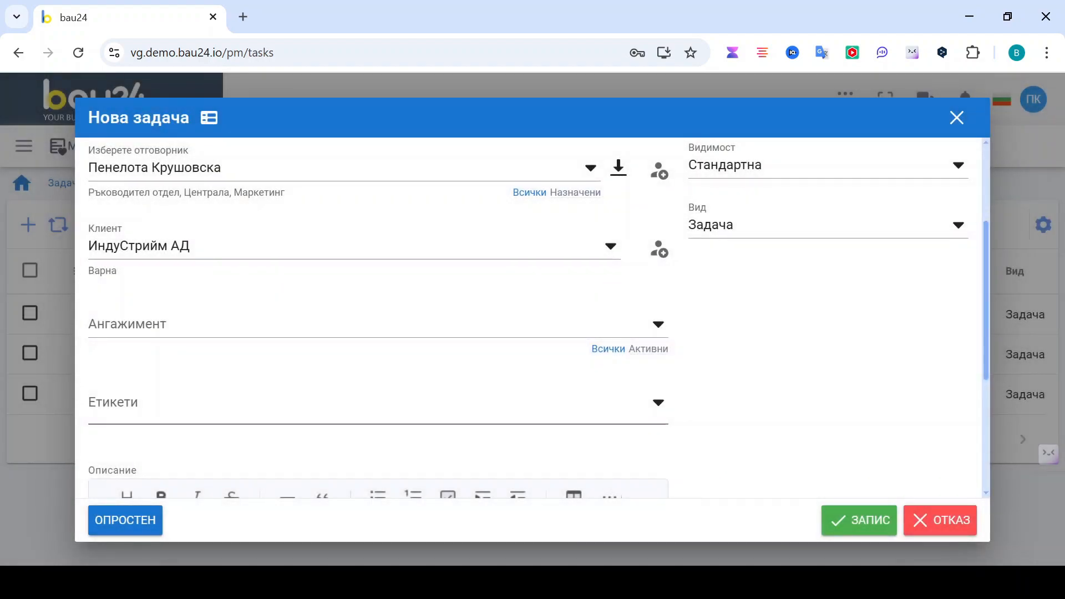
# - Link the task to the client's engagement Договор за изпълнение
pyautogui.click(573, 333)
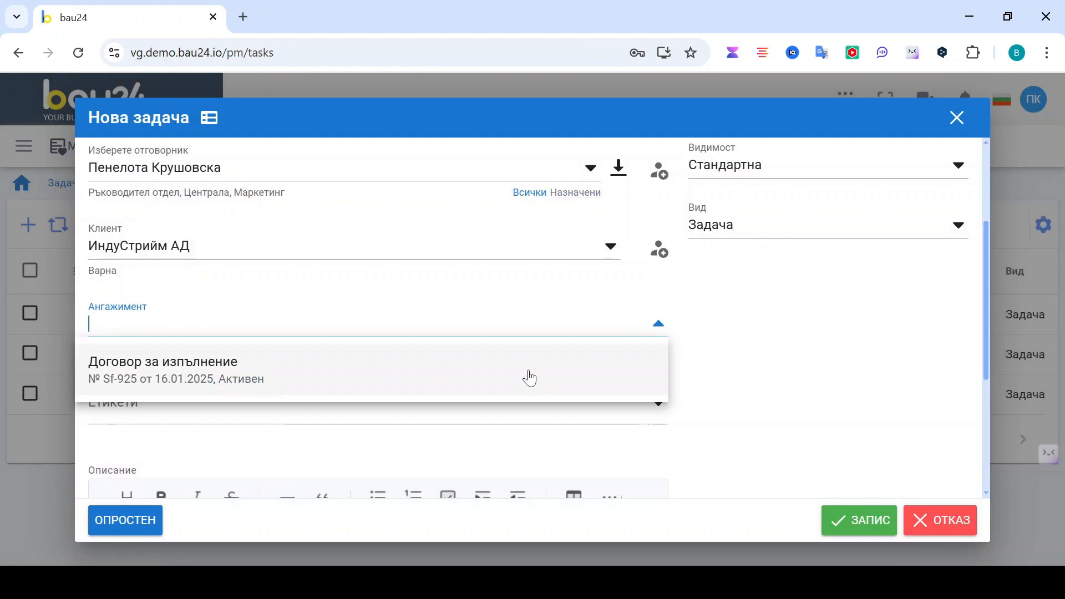
pyautogui.click(529, 379)
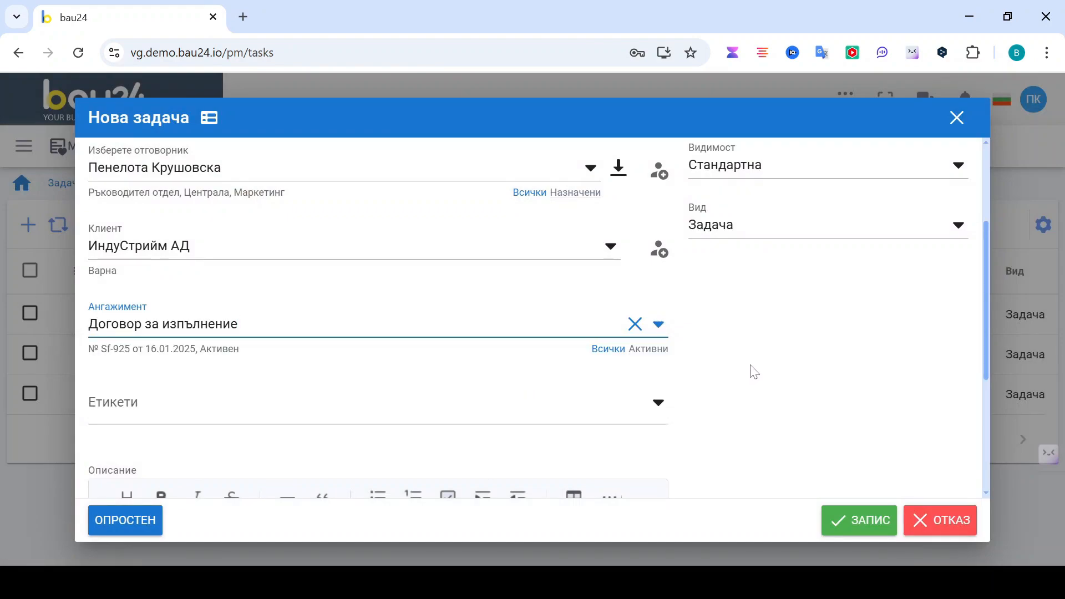
# - Add the employee listed just above the last one as an assistant on the task and save the selection
pyautogui.scroll(3, 753, 371)
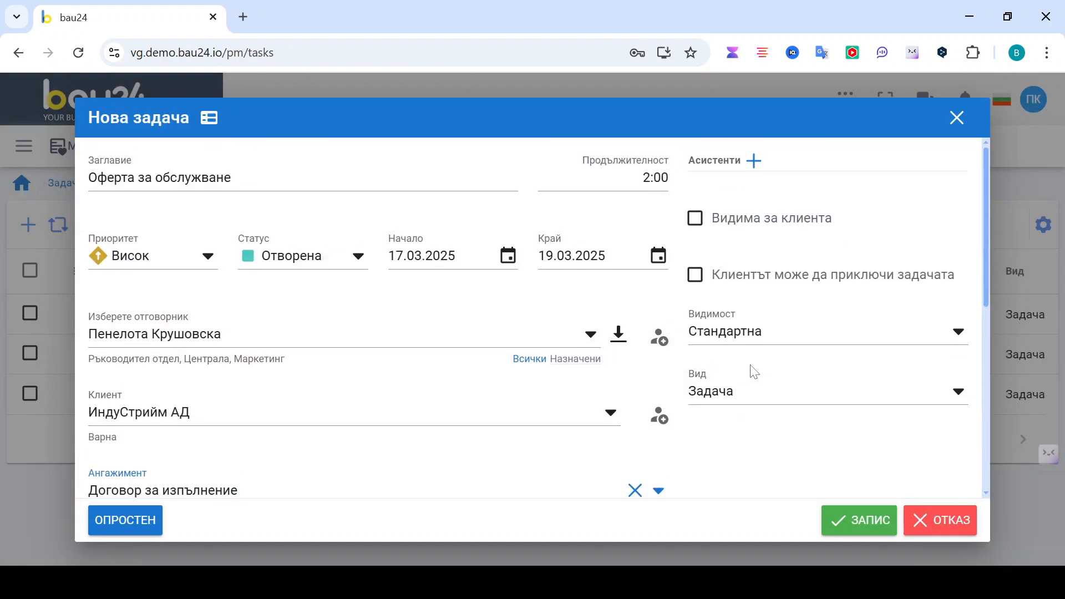
pyautogui.click(754, 161)
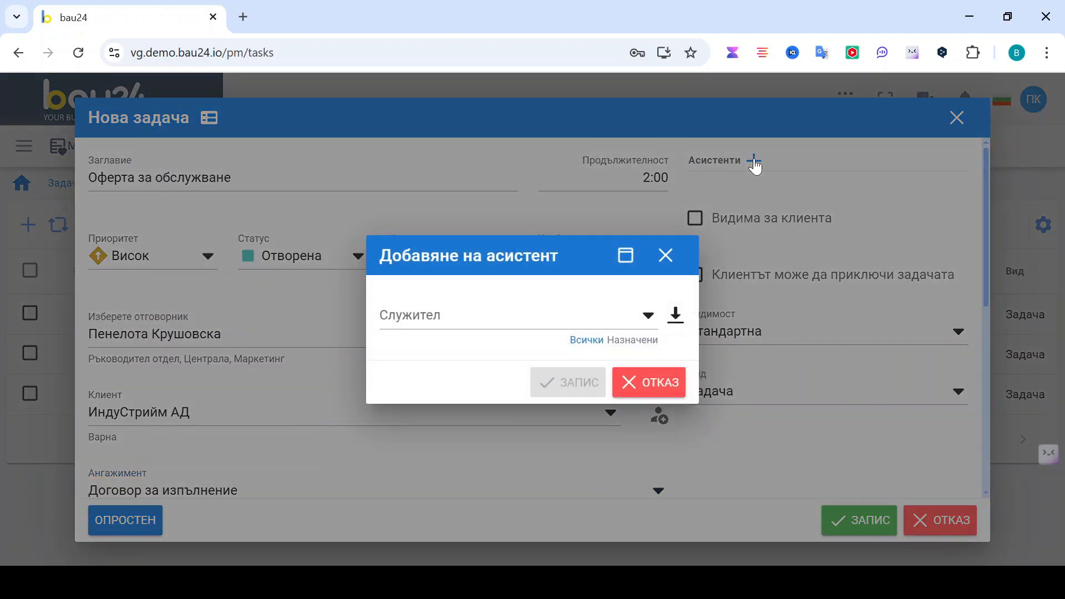
pyautogui.click(676, 315)
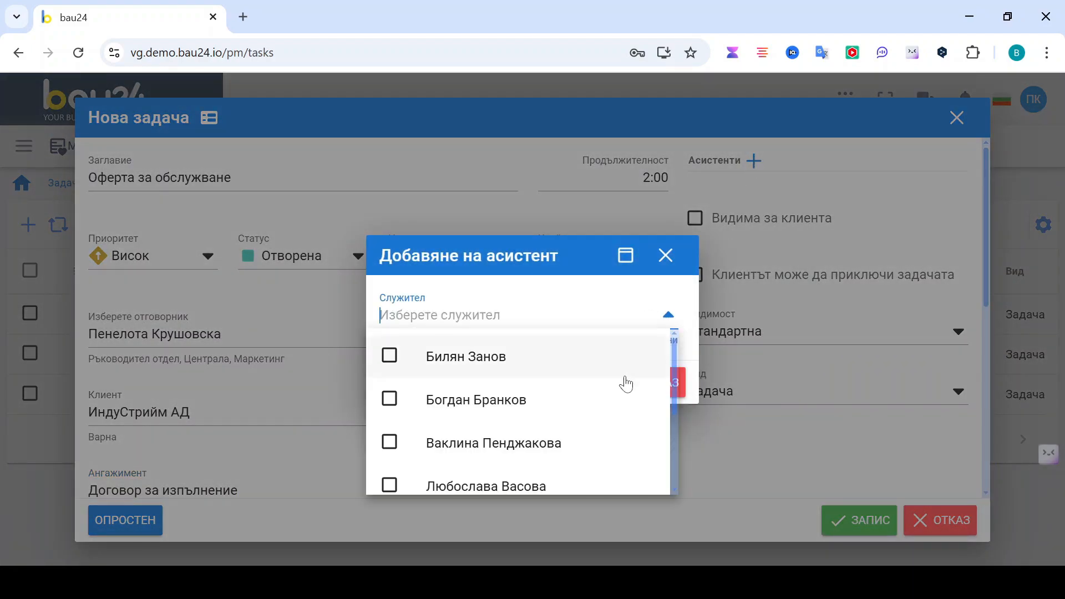
pyautogui.scroll(-3, 622, 380)
pyautogui.click(579, 428)
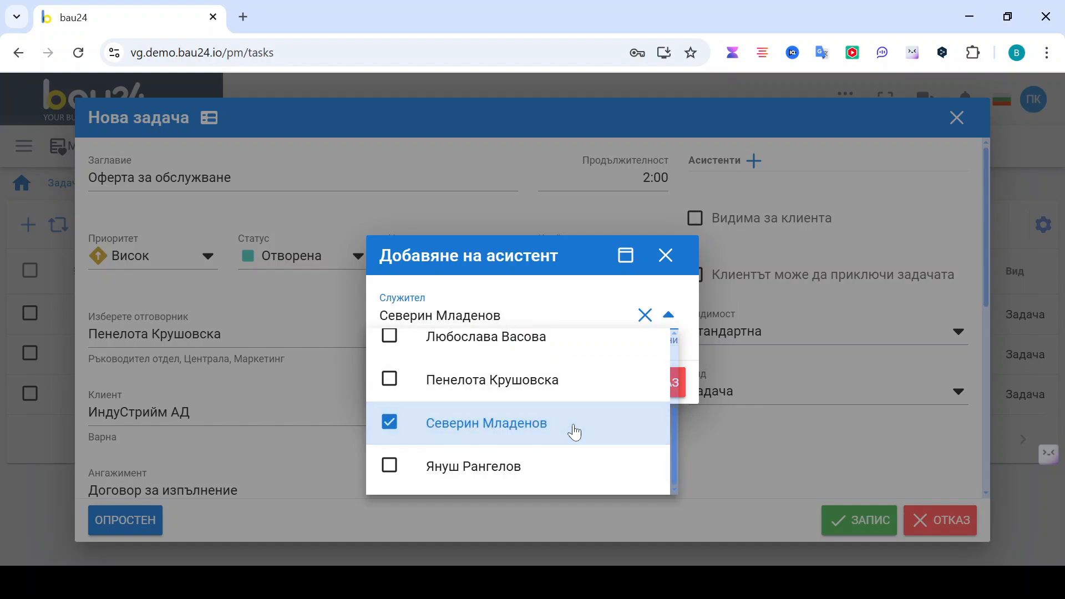
pyautogui.click(688, 295)
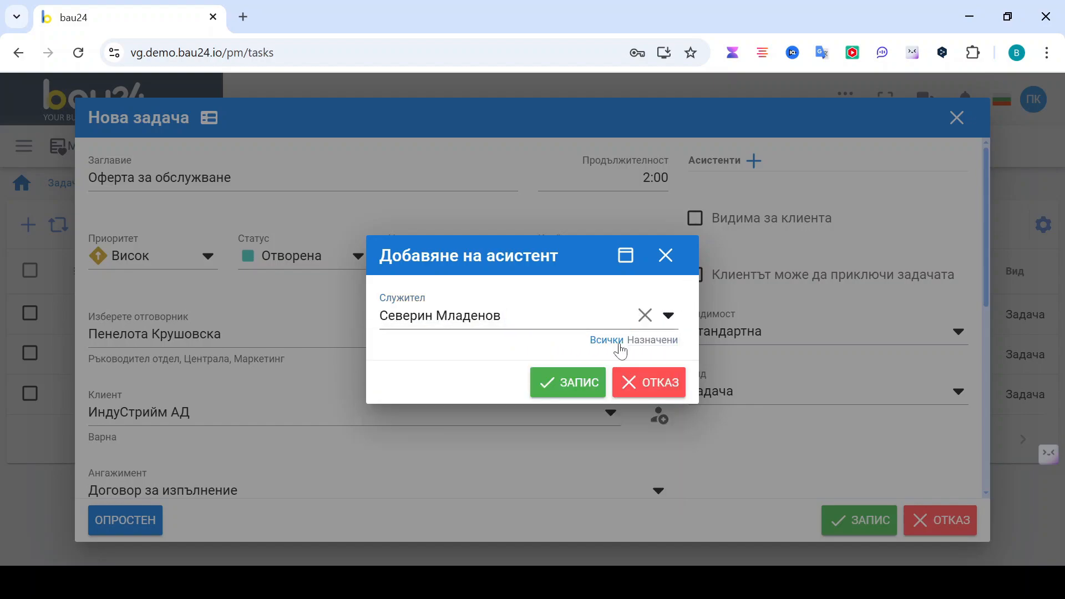
pyautogui.click(581, 387)
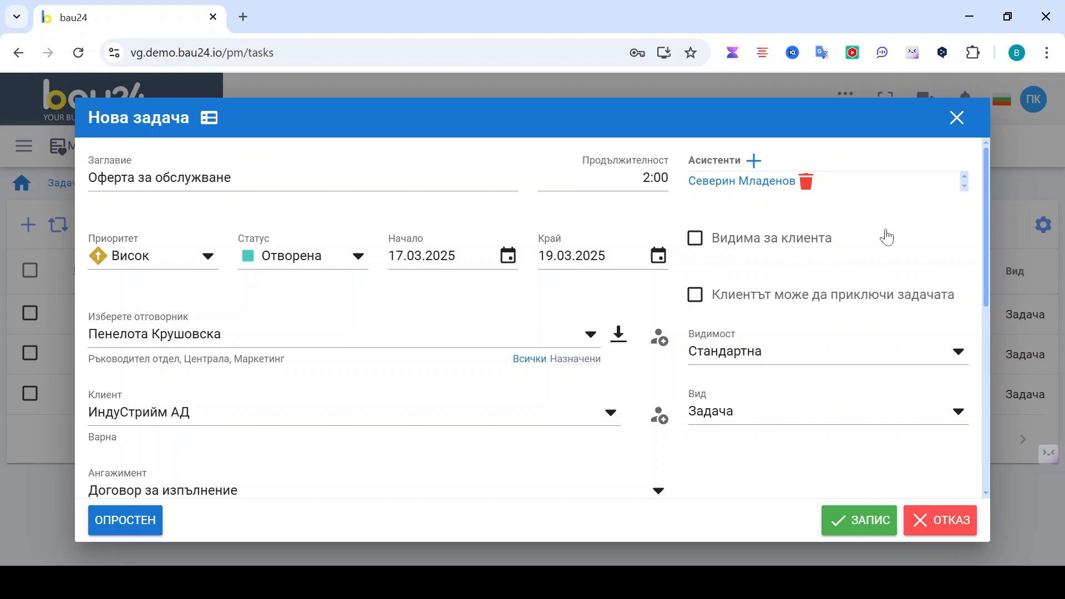
# - Try the option that makes the task visible to the client, and switch it back off
pyautogui.click(695, 239)
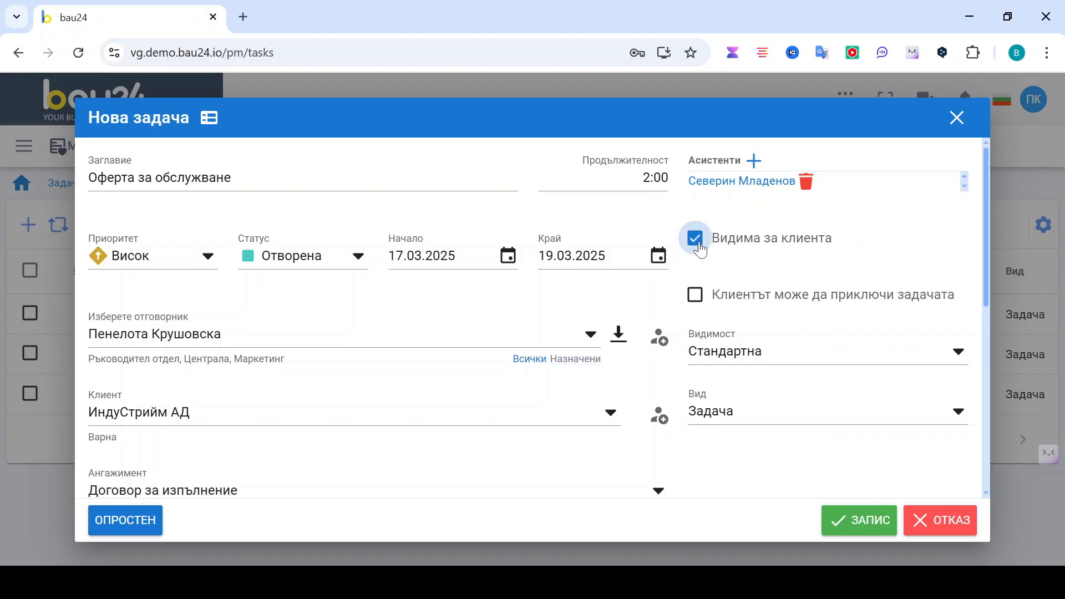
pyautogui.click(700, 250)
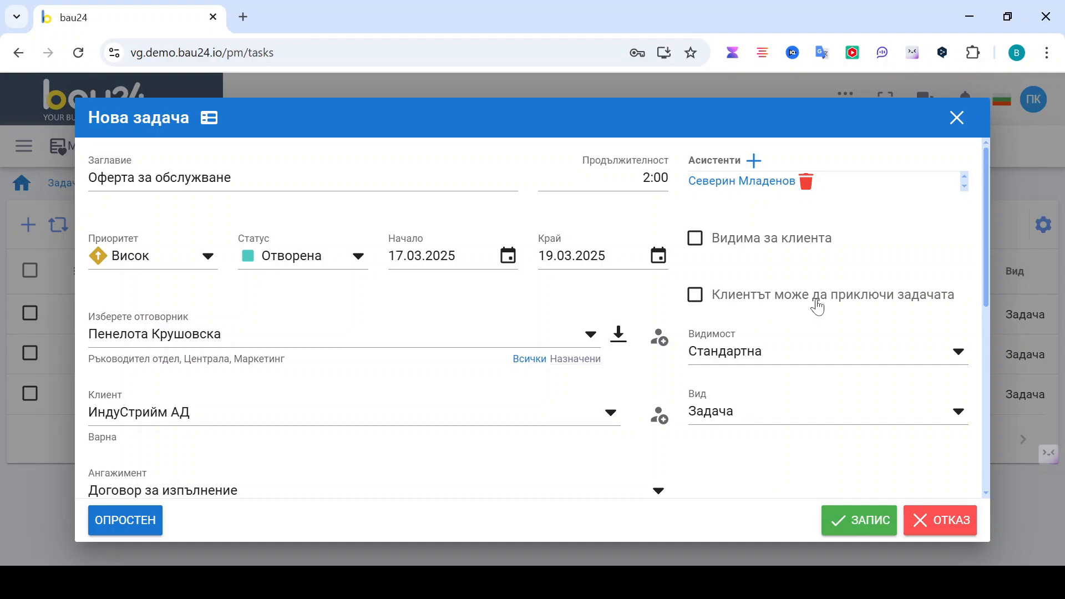
# - Try the option that lets the client complete the task, and switch it back off
pyautogui.click(696, 303)
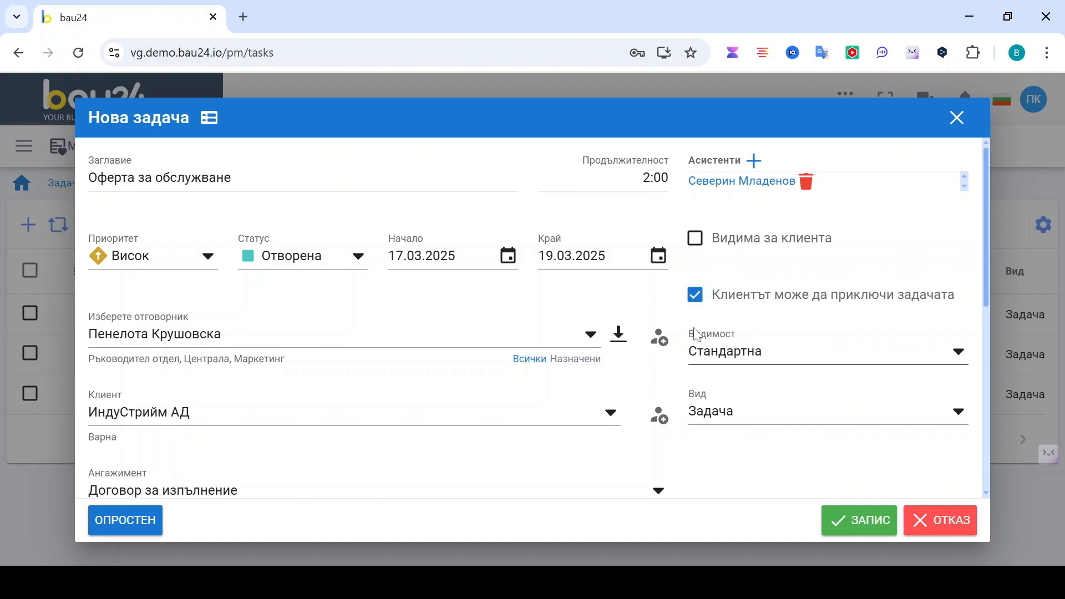
pyautogui.click(696, 303)
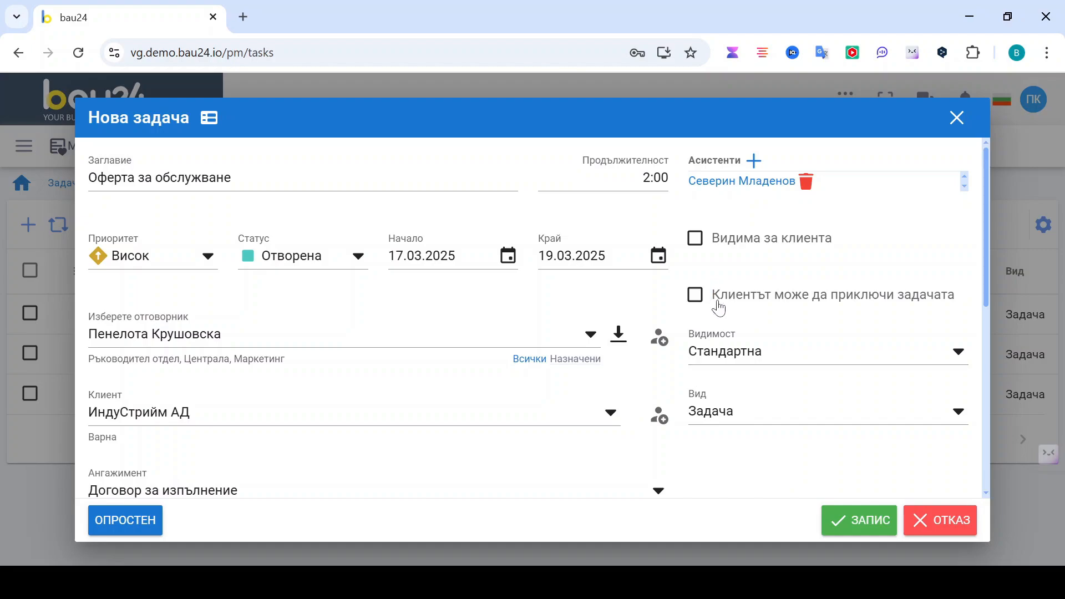
# - Look through the available visibility levels and task types without changing either setting
pyautogui.scroll(-2, 921, 295)
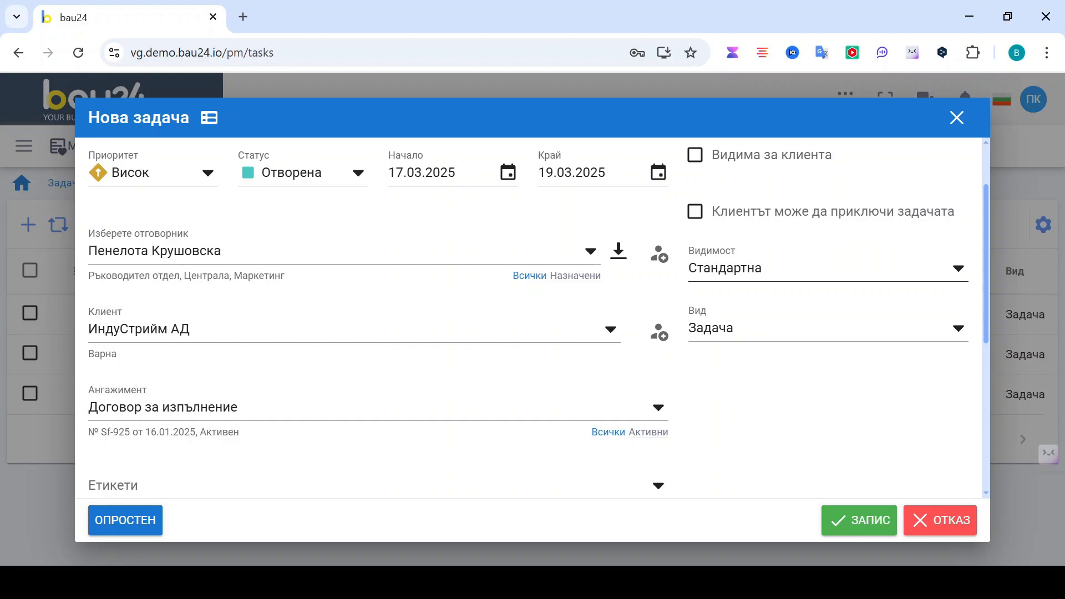
pyautogui.click(932, 274)
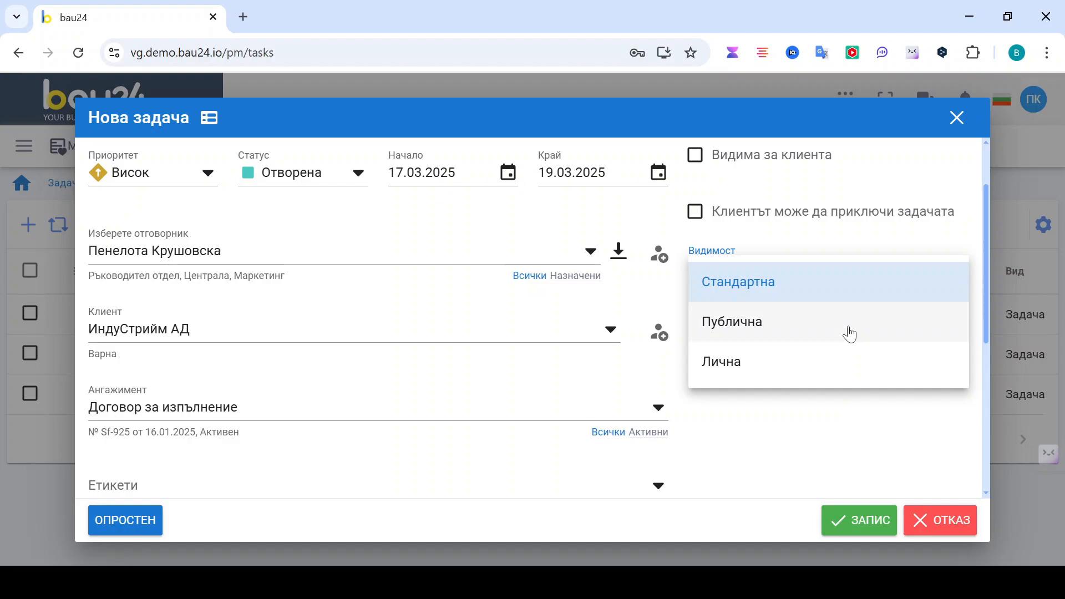
pyautogui.click(946, 242)
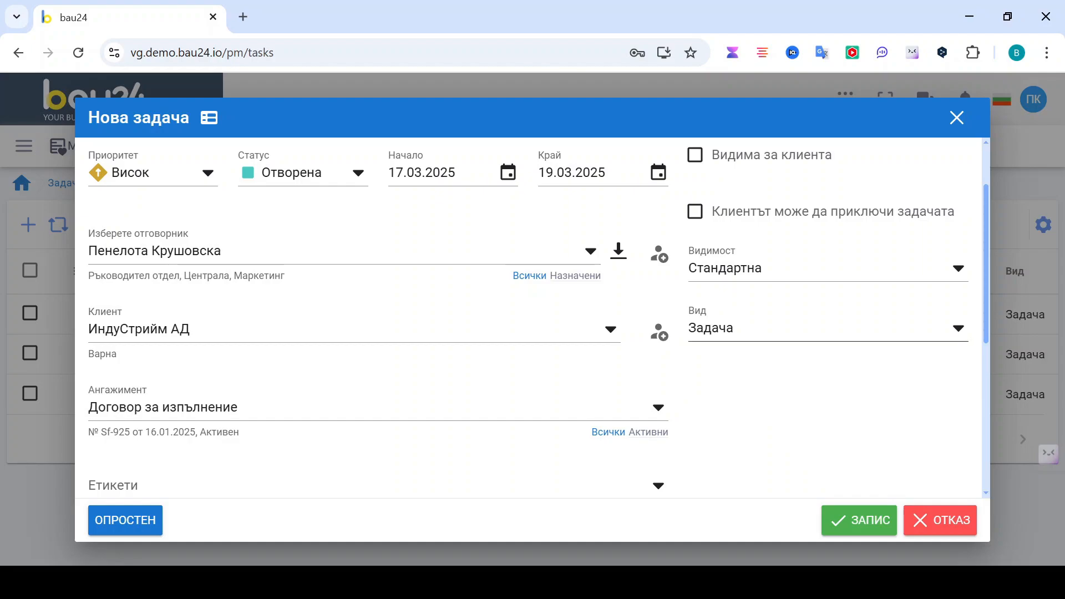
pyautogui.click(880, 331)
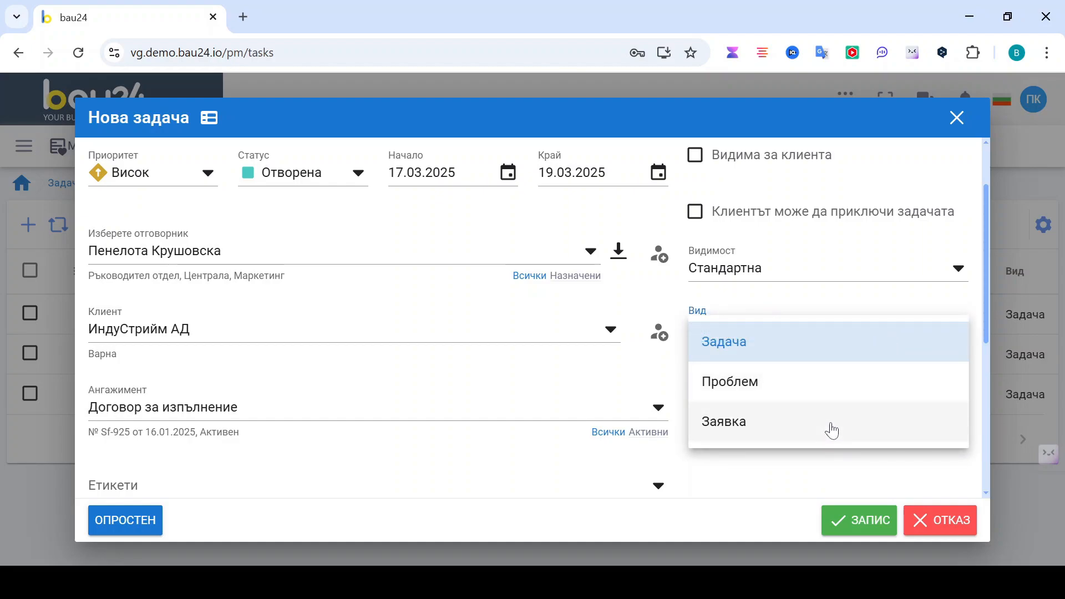
pyautogui.click(788, 475)
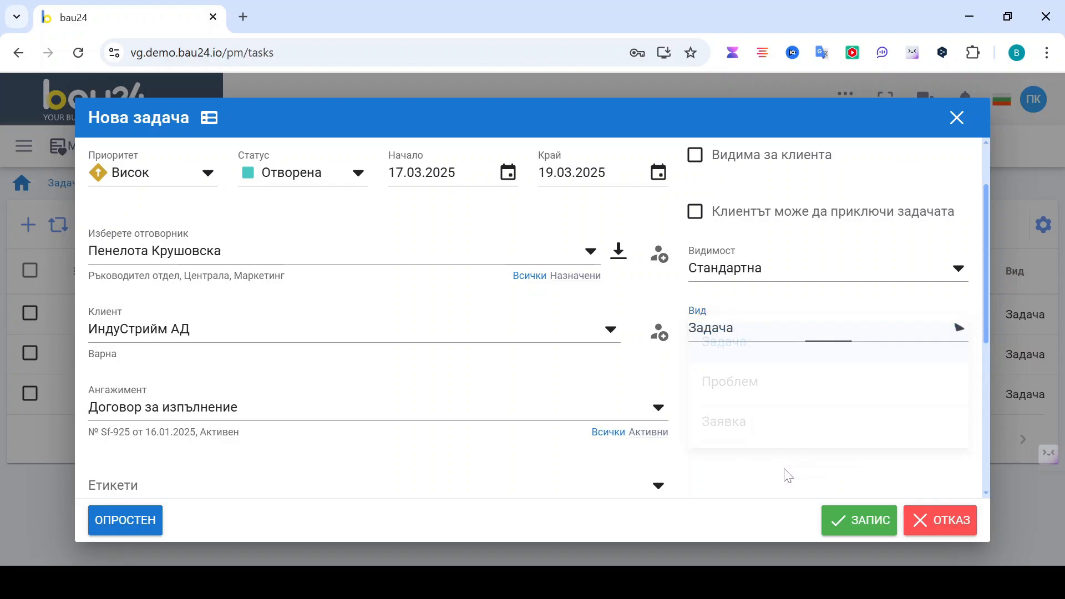
# - Assign the labels Търговия and Партньори to the task
pyautogui.scroll(-2, 705, 405)
pyautogui.click(532, 320)
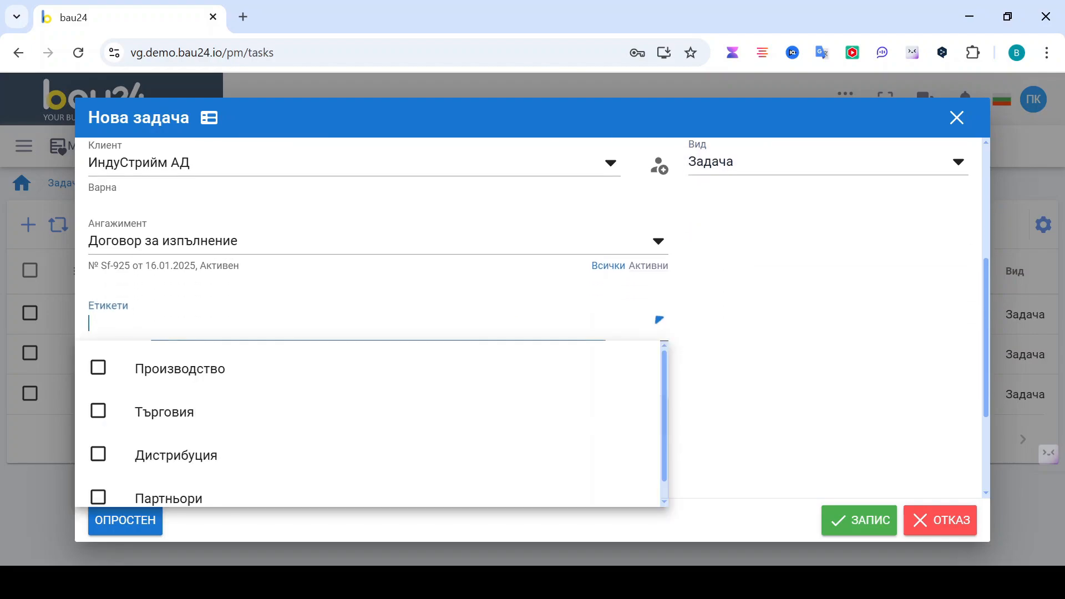
pyautogui.click(448, 411)
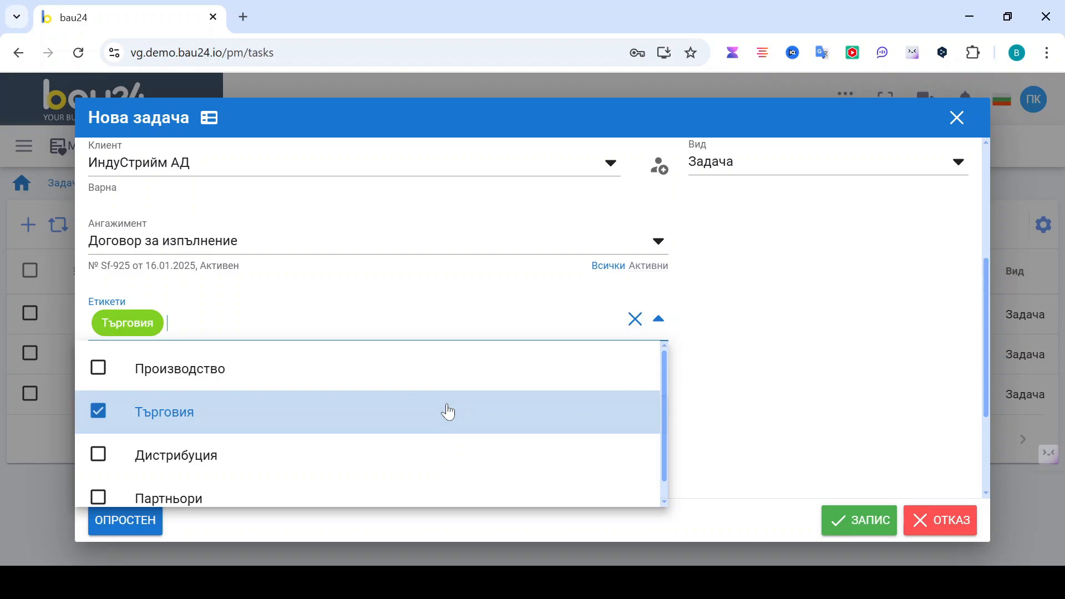
pyautogui.scroll(-1, 476, 408)
pyautogui.click(275, 480)
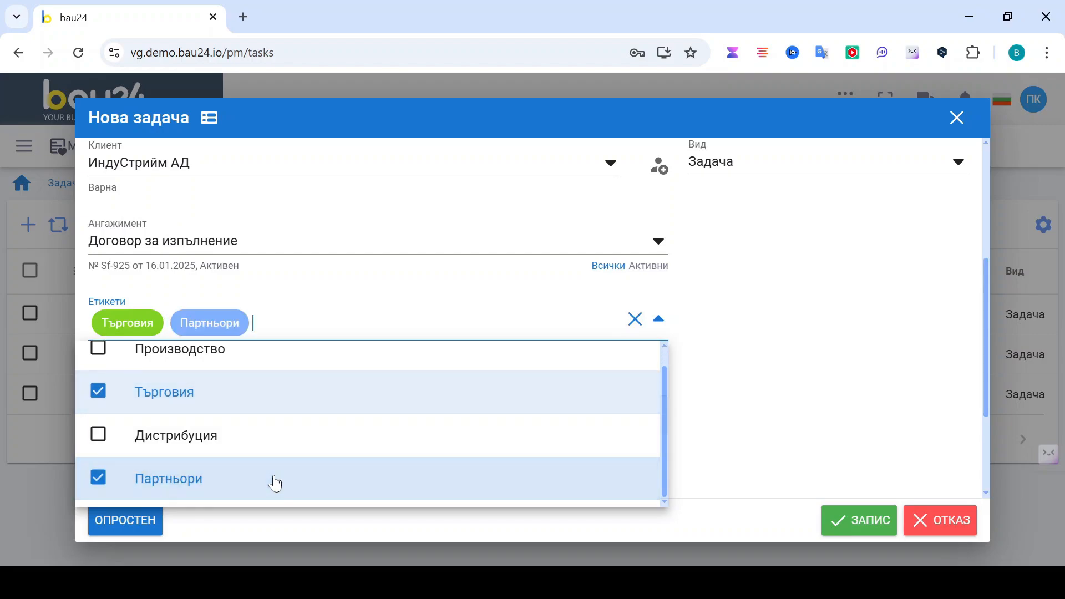
pyautogui.click(758, 336)
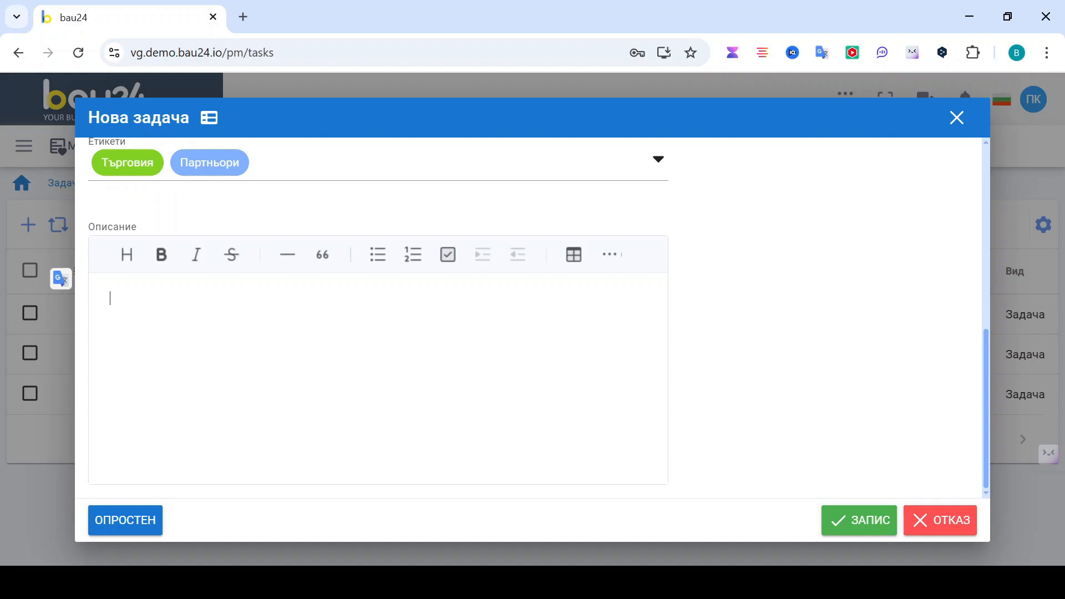
# - Enter the description "Клиентът е отправил запитване за обслужване. Необходимо е да се изготви и изпрати оферта." and save the task
pyautogui.write('Клиентът е отпра')
pyautogui.write('вил з')
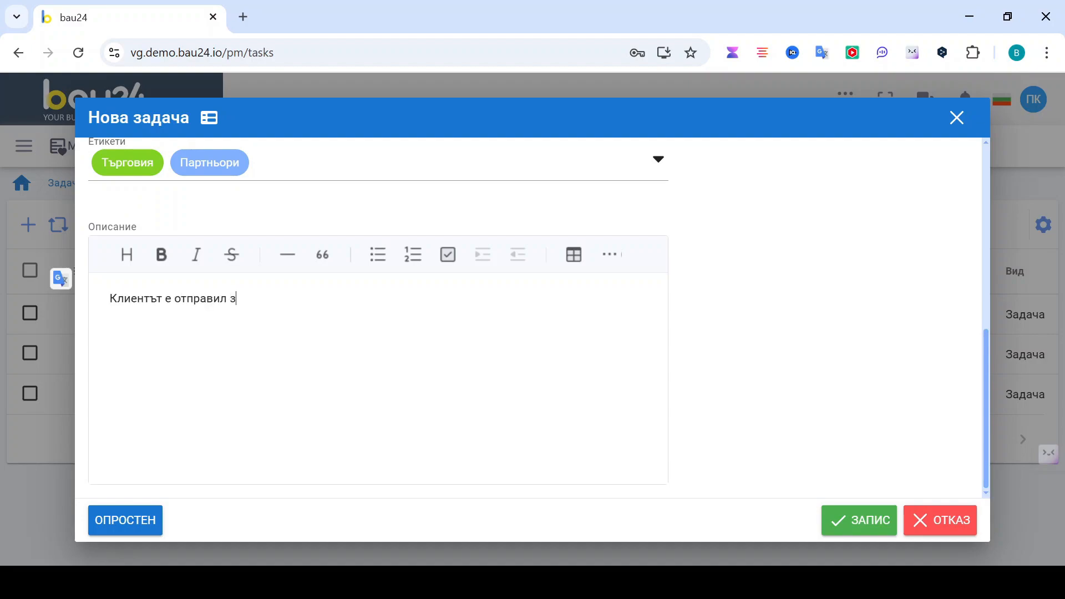
pyautogui.write('апитване за обслужване. Необходимо ')
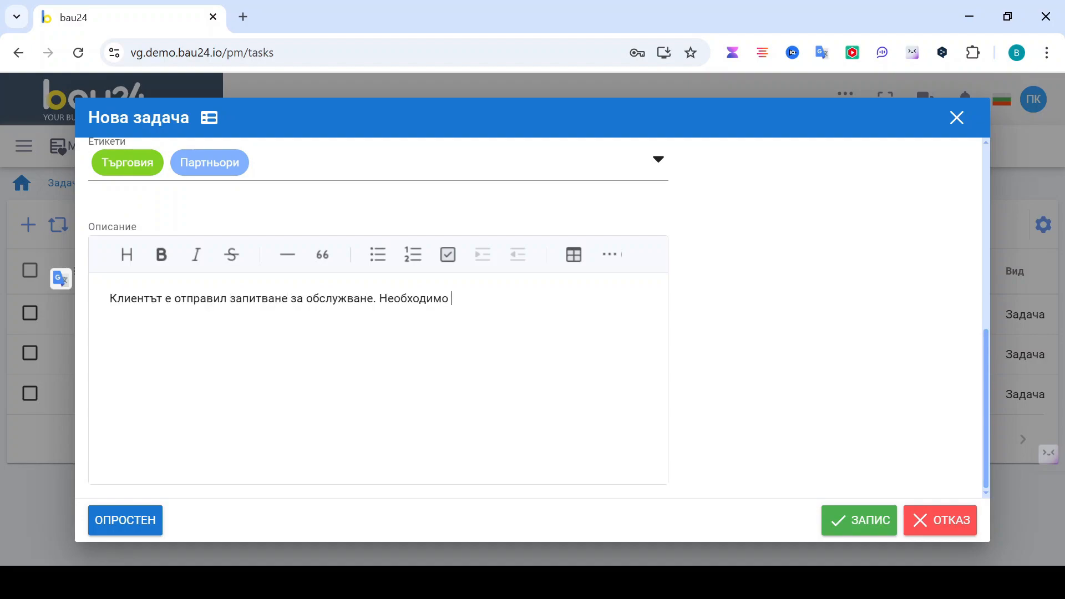
pyautogui.write('е да се изготви и изпрати офер')
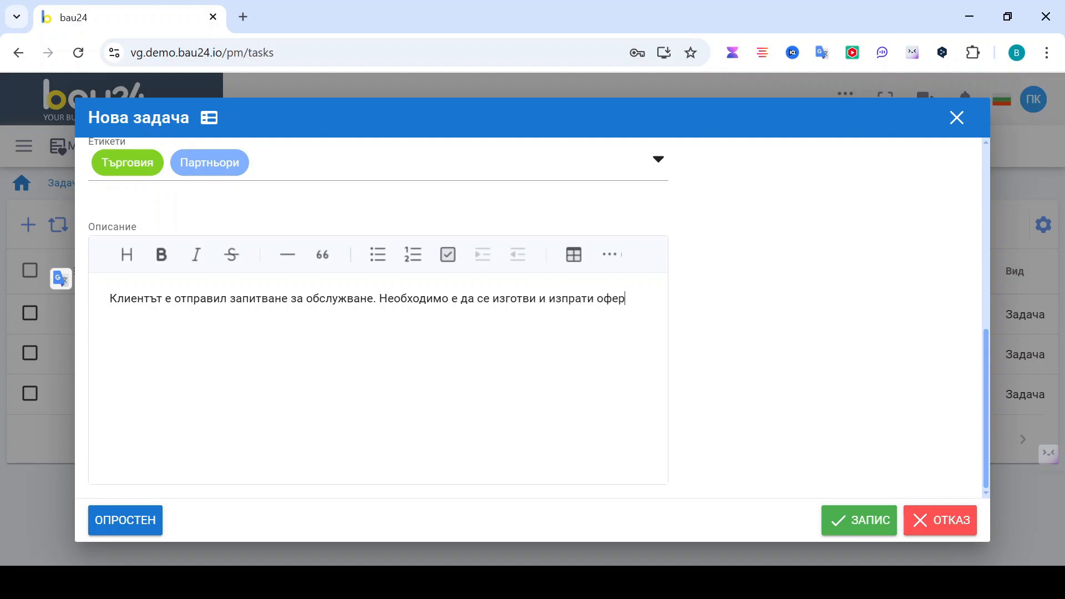
pyautogui.write('та.')
pyautogui.click(859, 527)
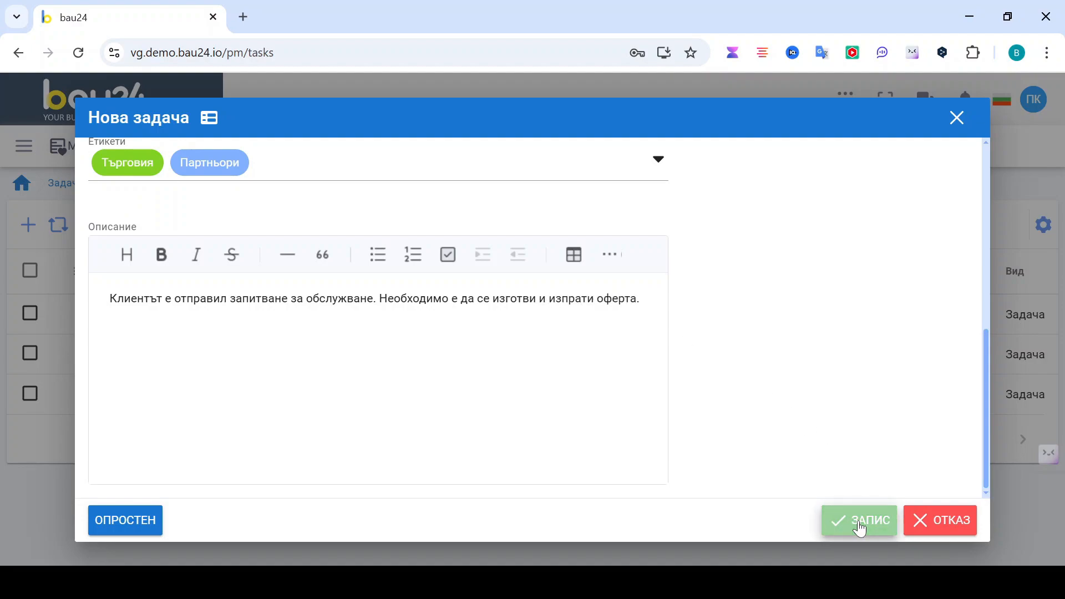